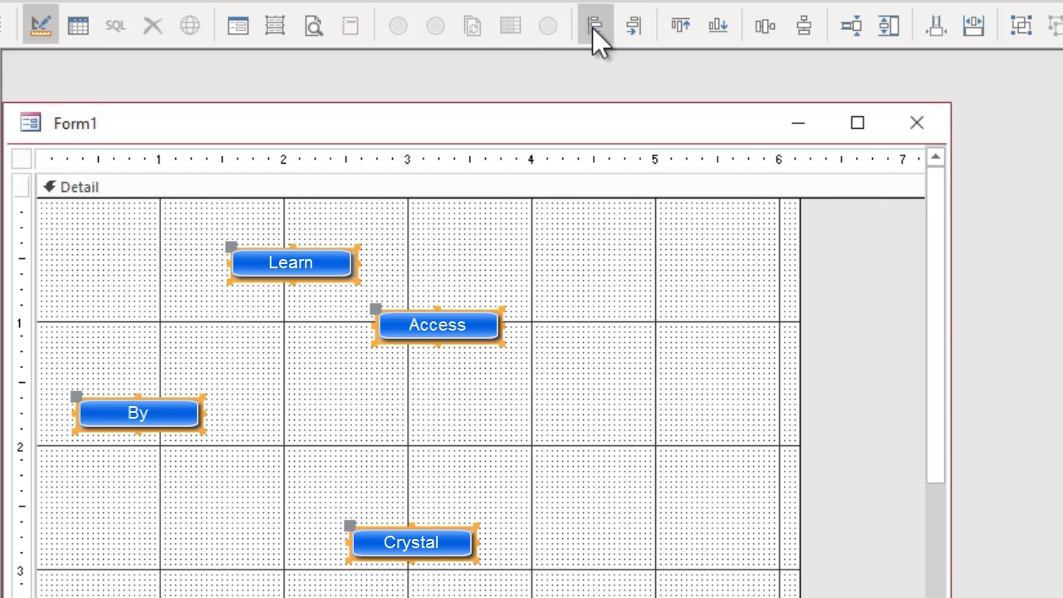
- Left-align the four selected buttons on Form1 and make the vertical spacing between them equal
click(592, 27)
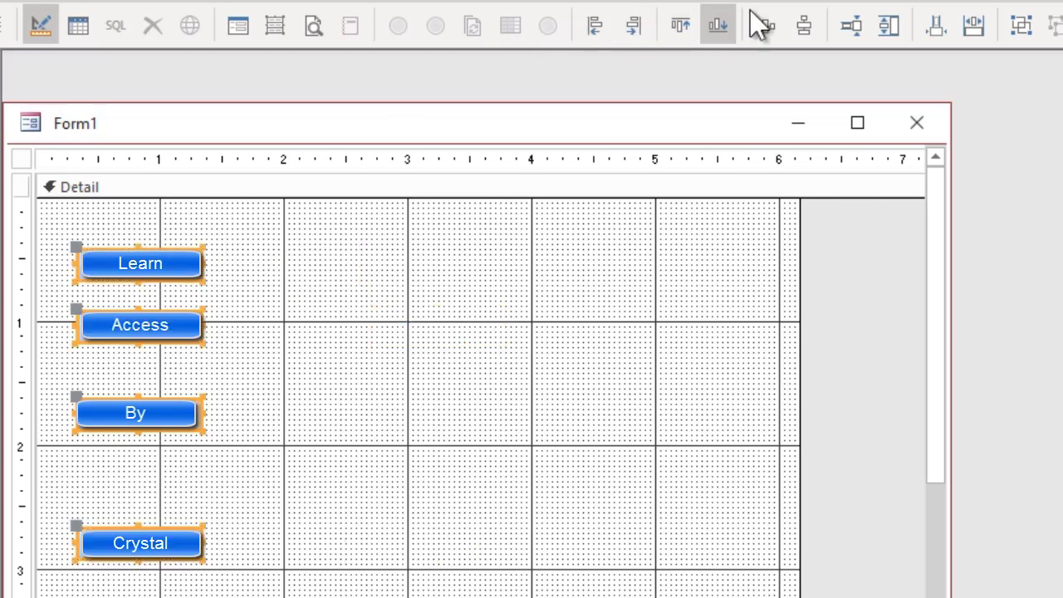
click(803, 26)
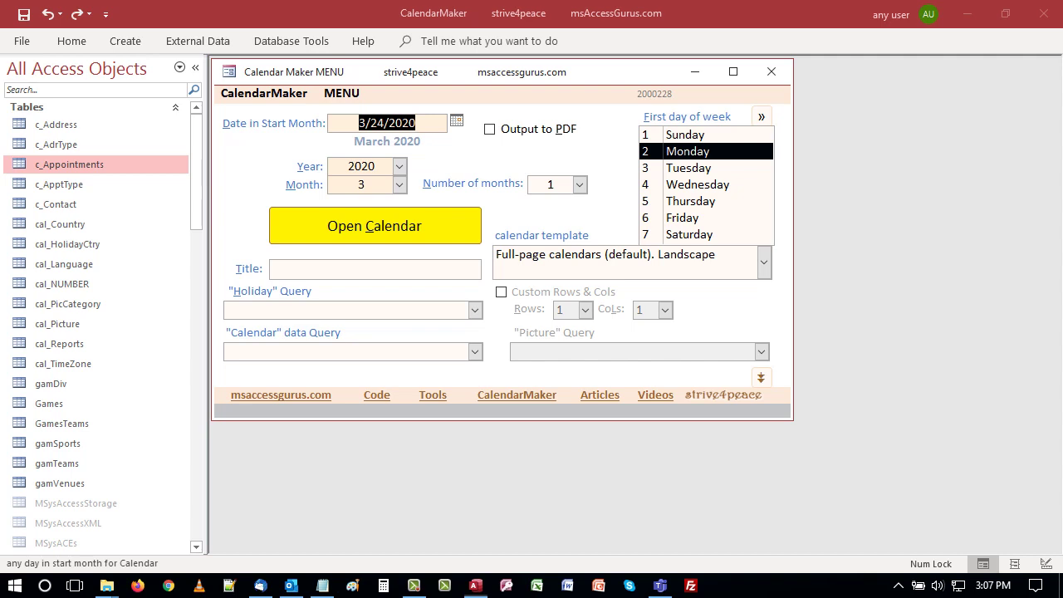
- Open the full Quick Access Toolbar customization options and set the command source to All Commands
click(106, 15)
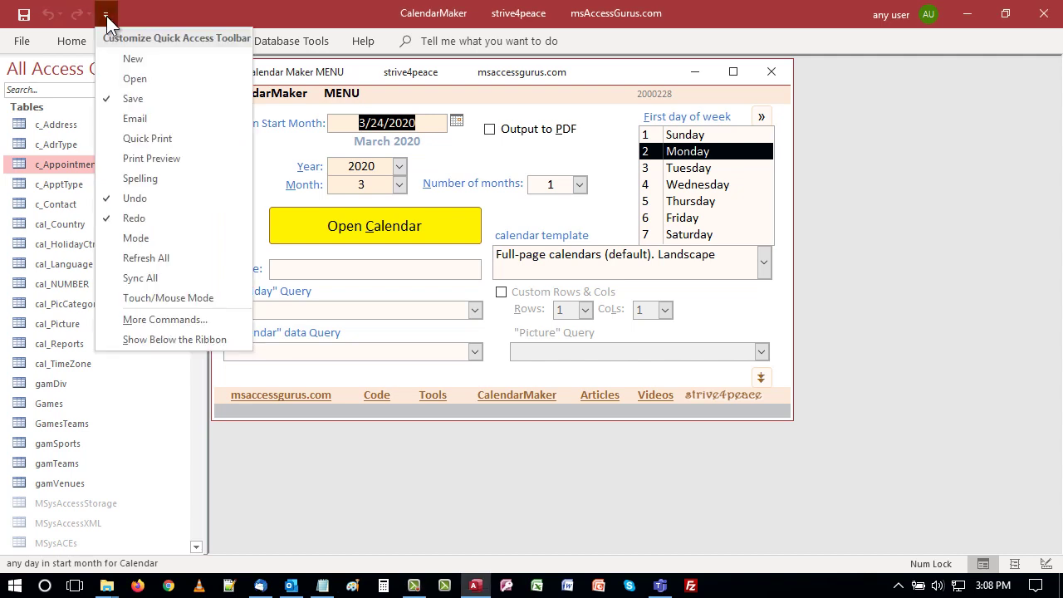
click(194, 321)
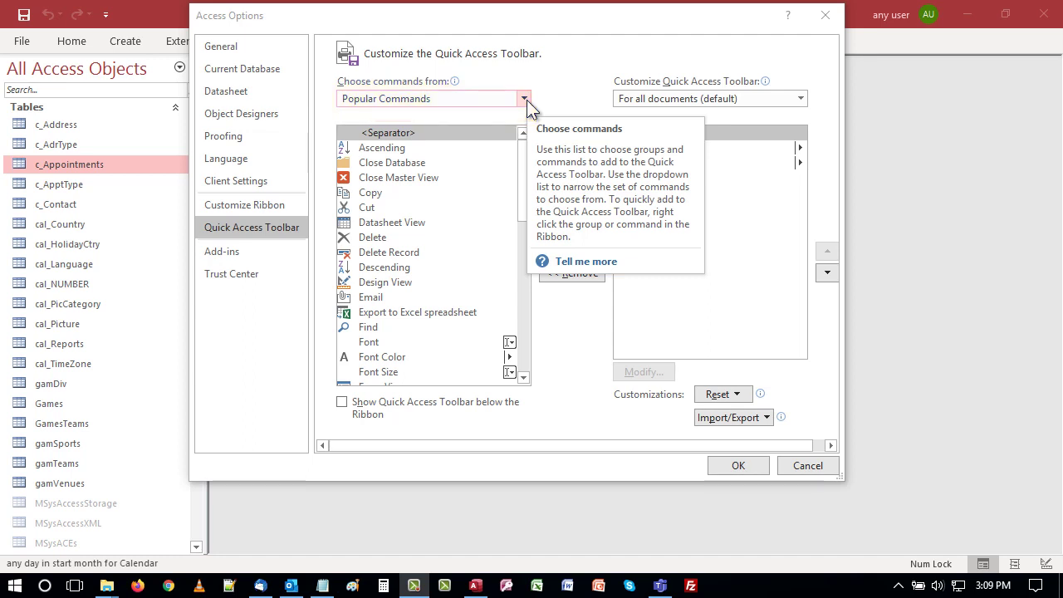
click(525, 99)
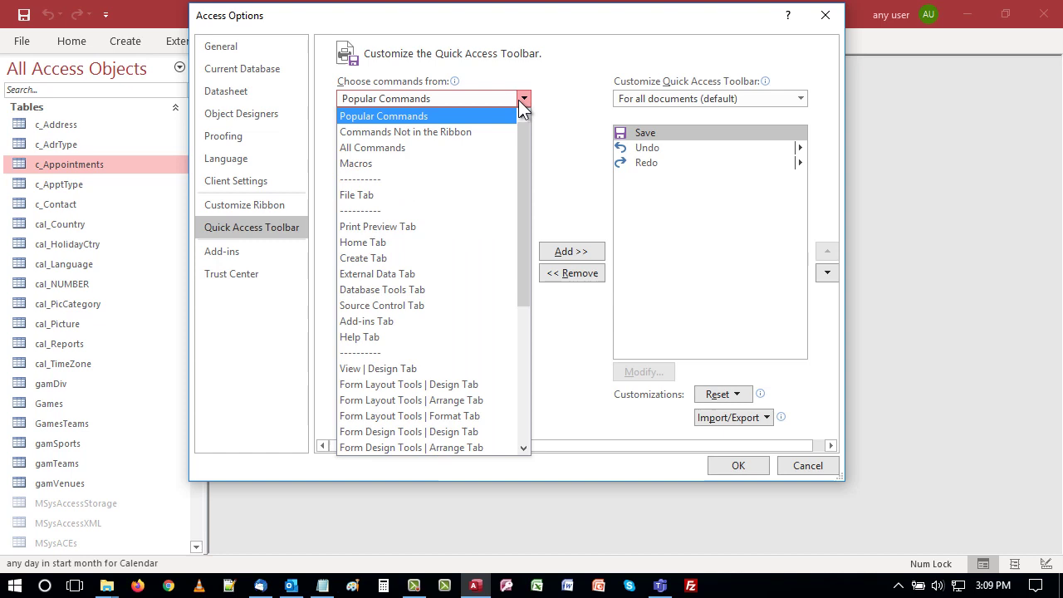
click(415, 150)
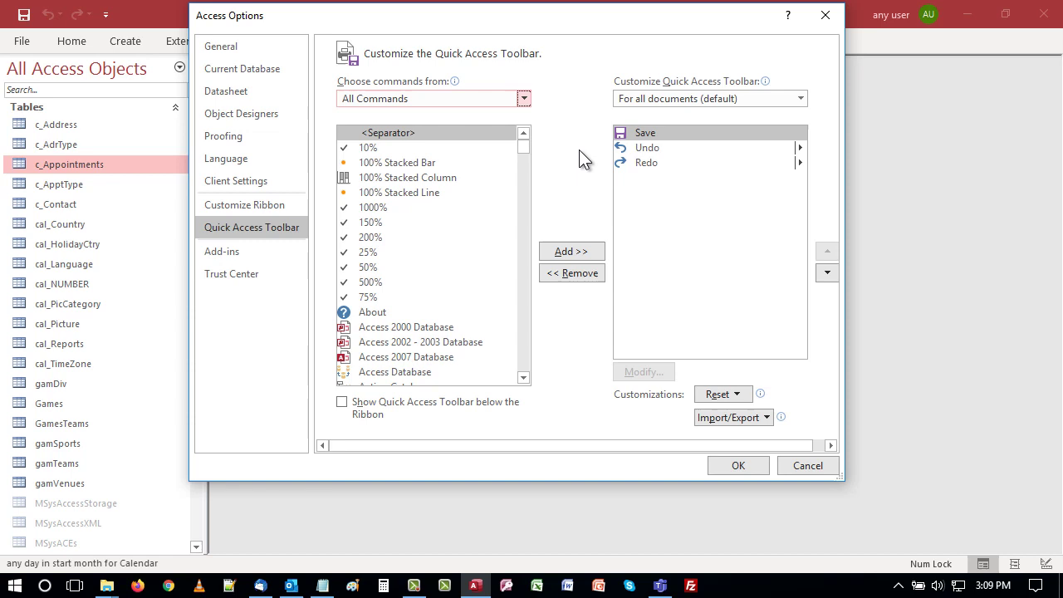
- Add five separators after Redo on the Quick Access Toolbar
click(656, 161)
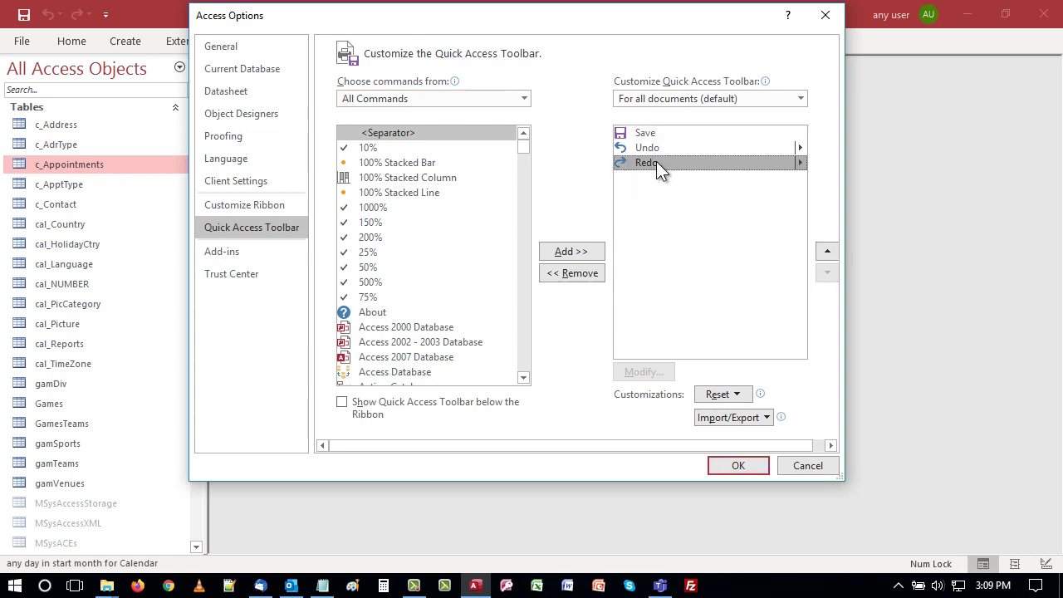
double_click(410, 133)
double_click(410, 133)
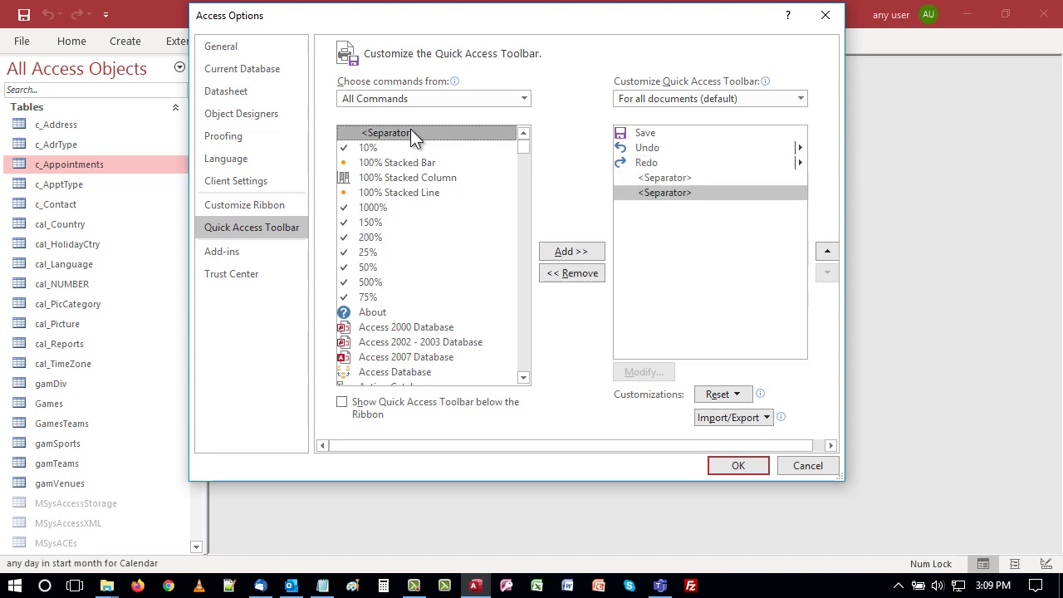
double_click(410, 133)
double_click(410, 132)
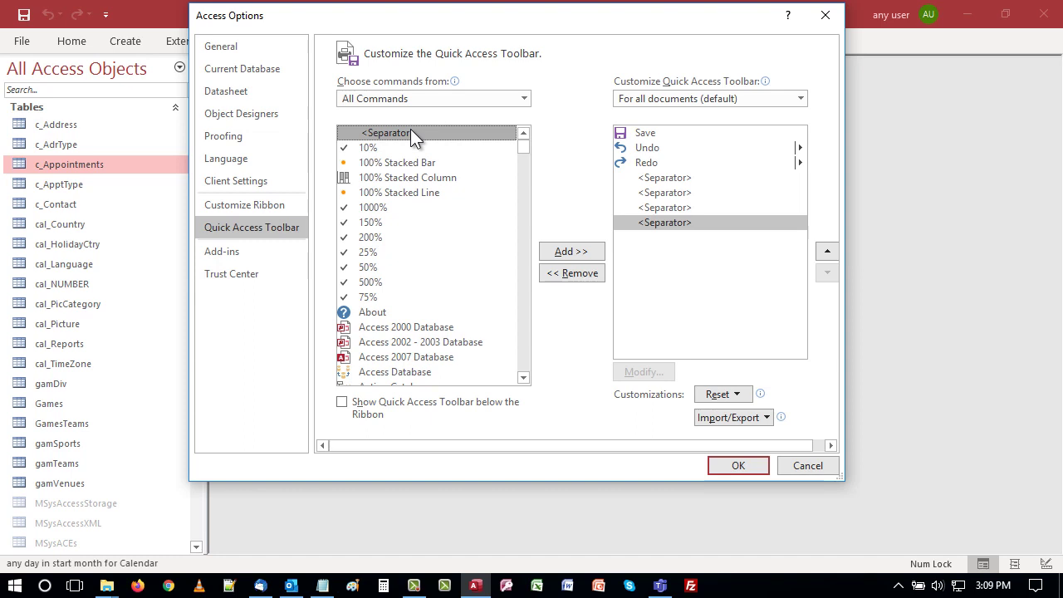
double_click(410, 133)
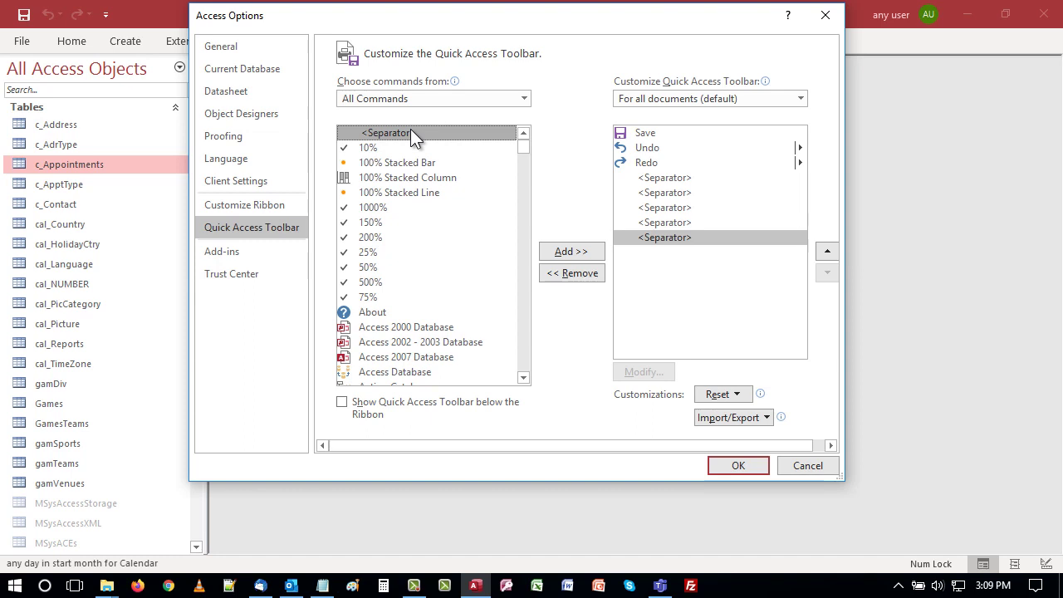
- Add the Save As command to the Quick Access Toolbar directly after the first separator
click(665, 178)
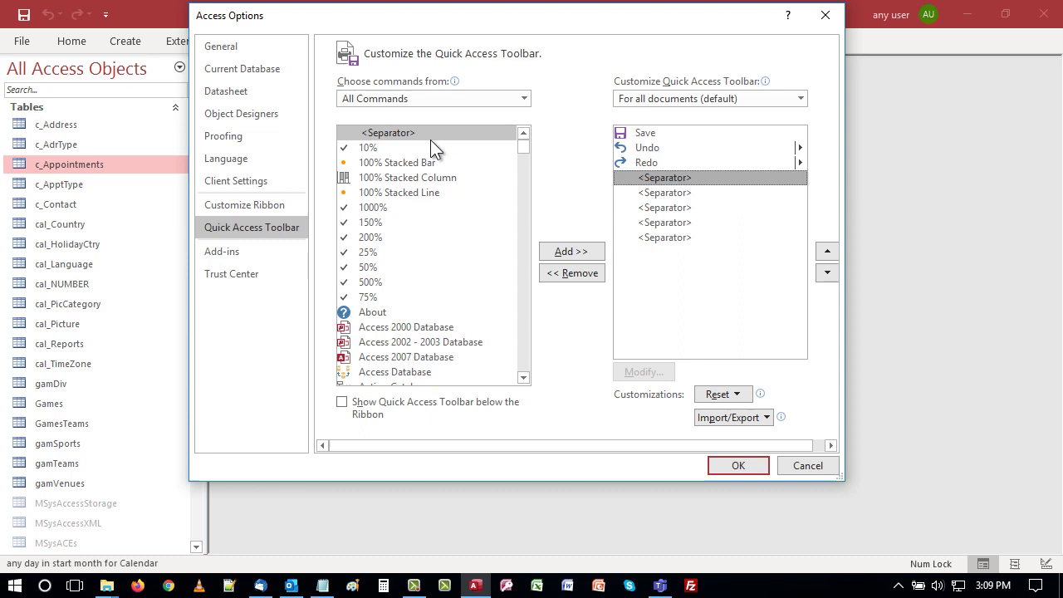
click(408, 163)
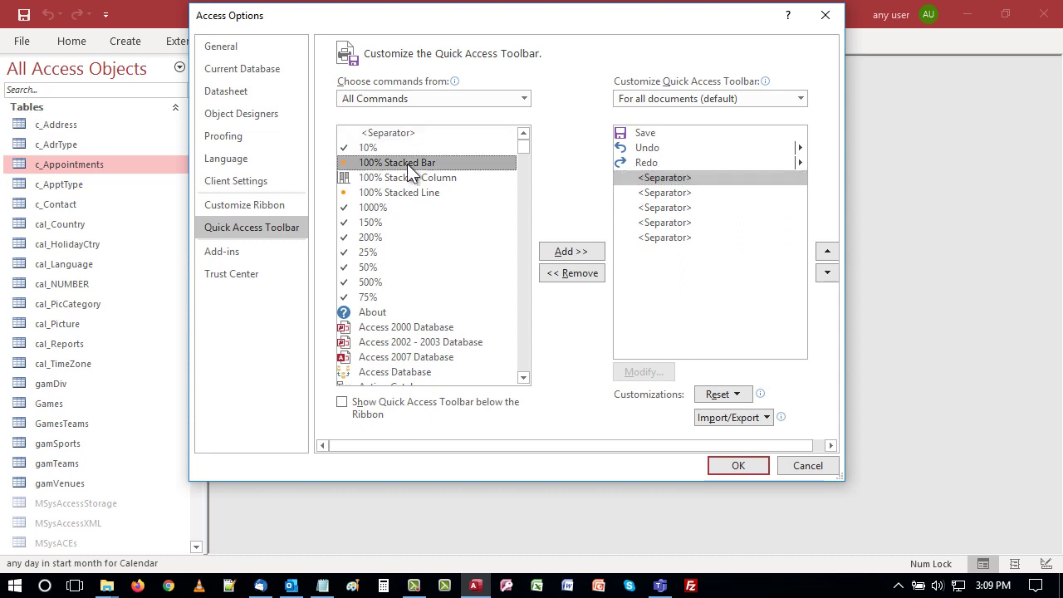
key(s)
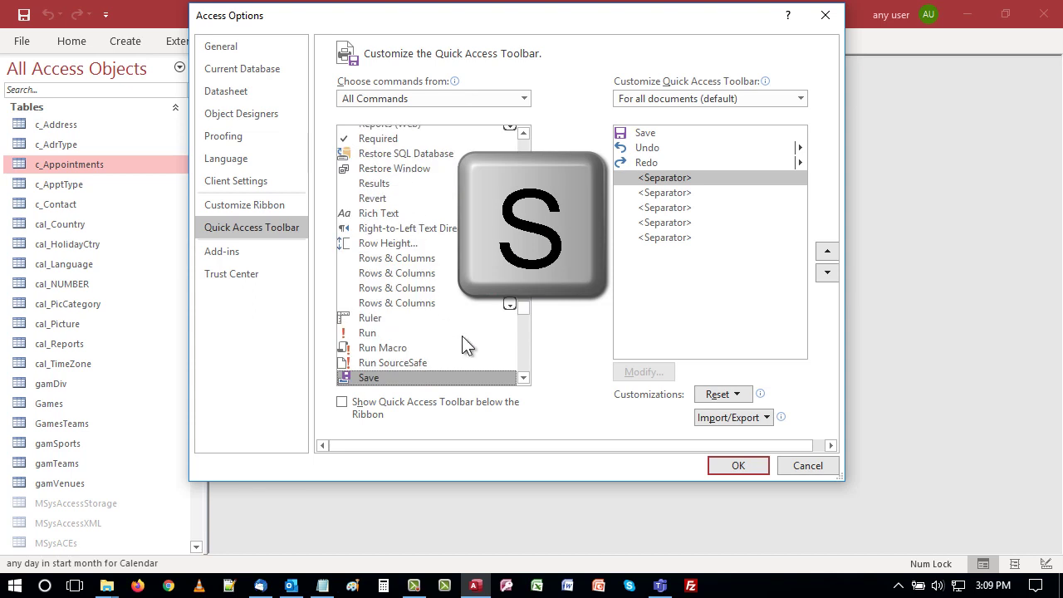
click(523, 378)
click(380, 355)
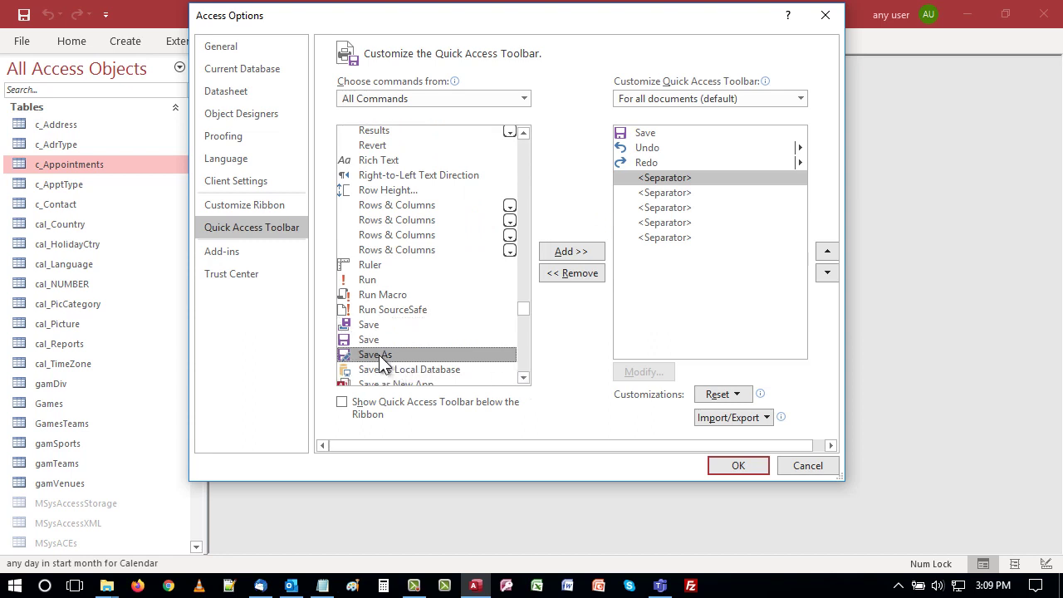
double_click(378, 355)
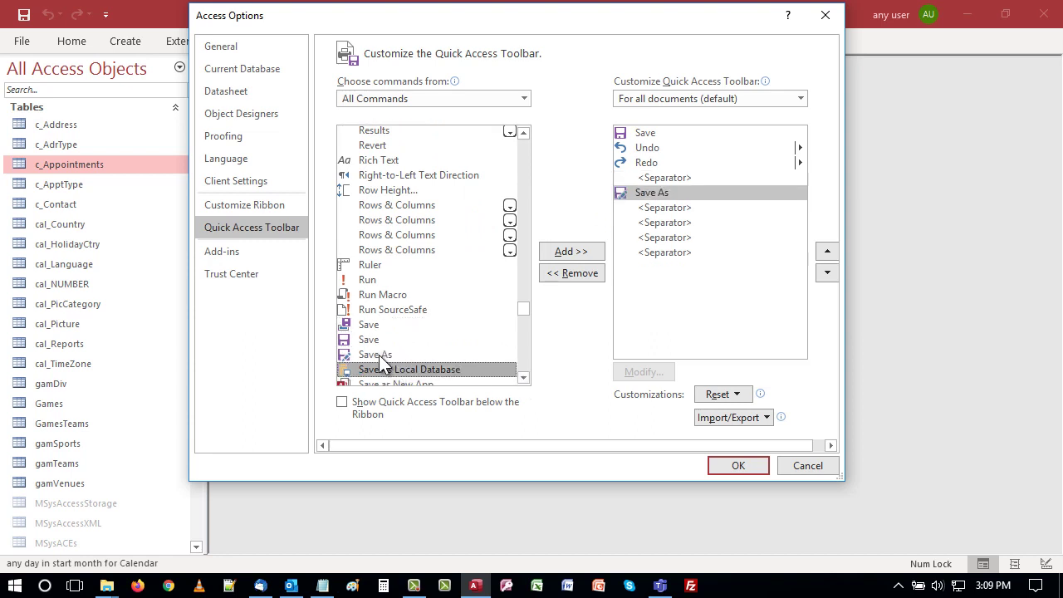
- Export all customizations to the Documents folder as Access Customizations.exportedUI
click(765, 418)
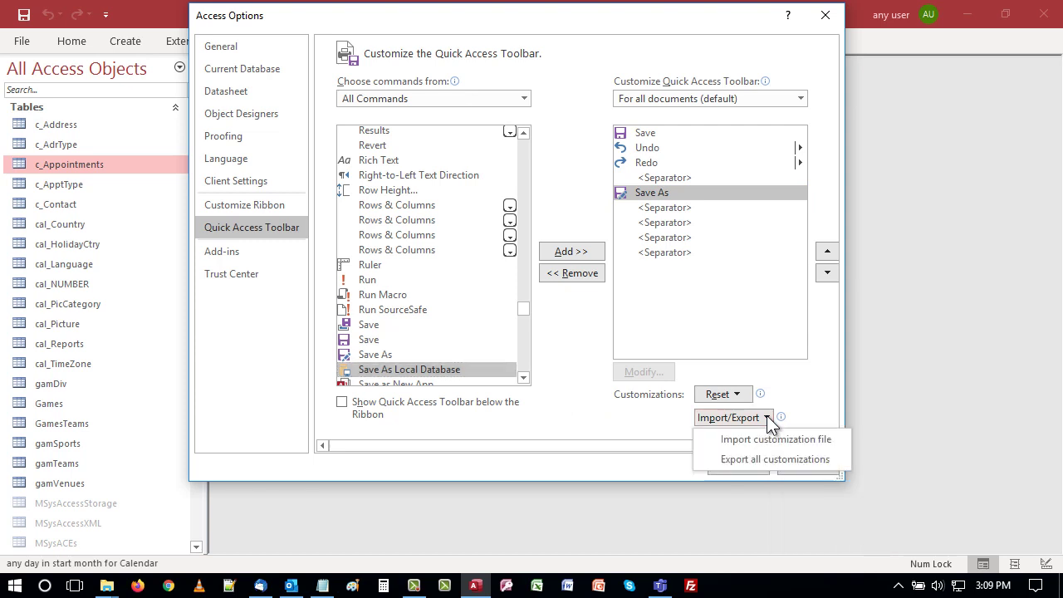
click(838, 459)
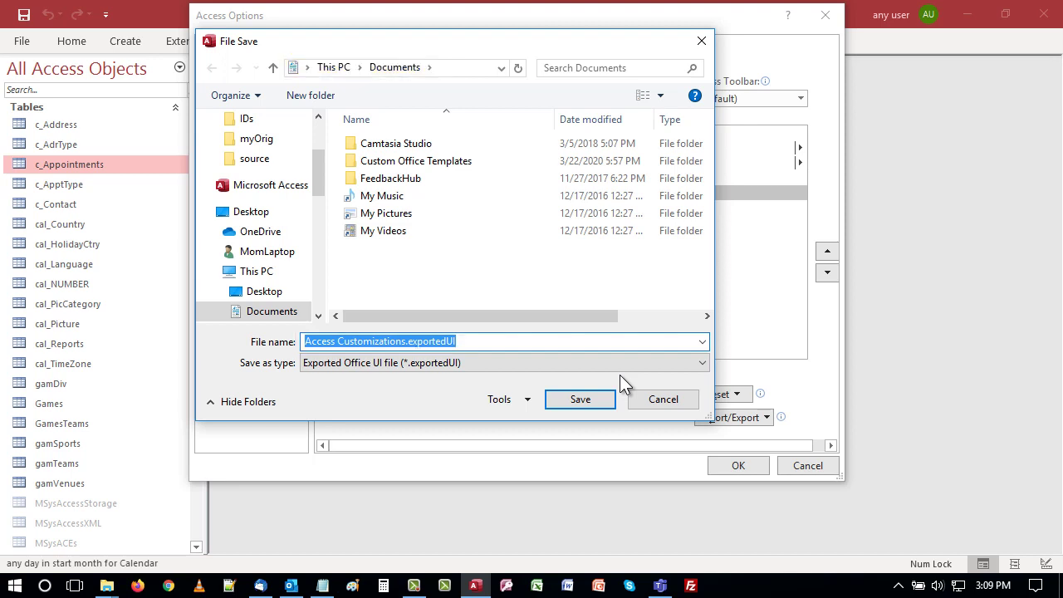
click(570, 398)
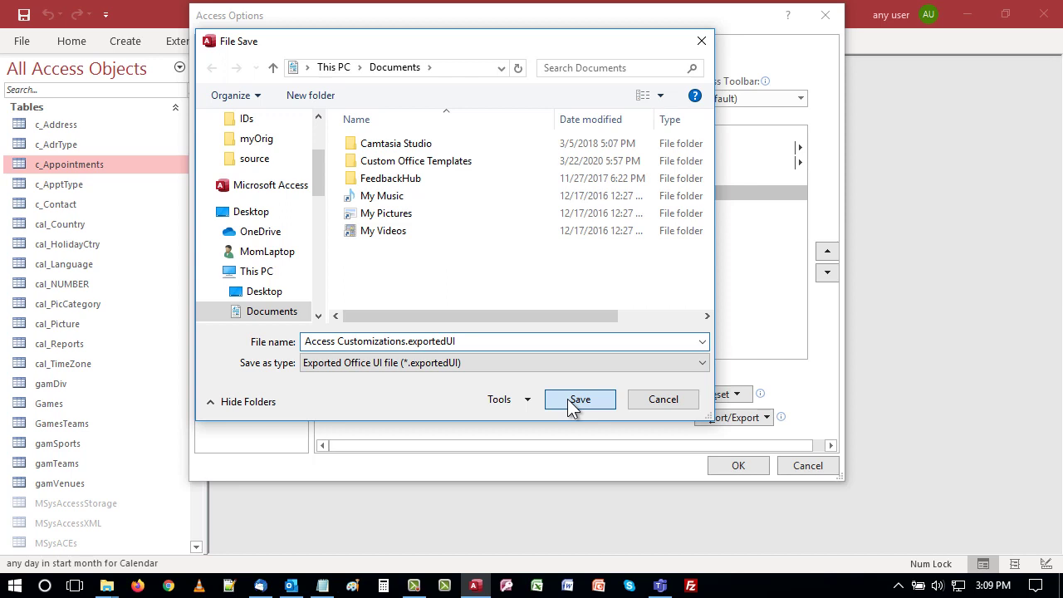
click(574, 403)
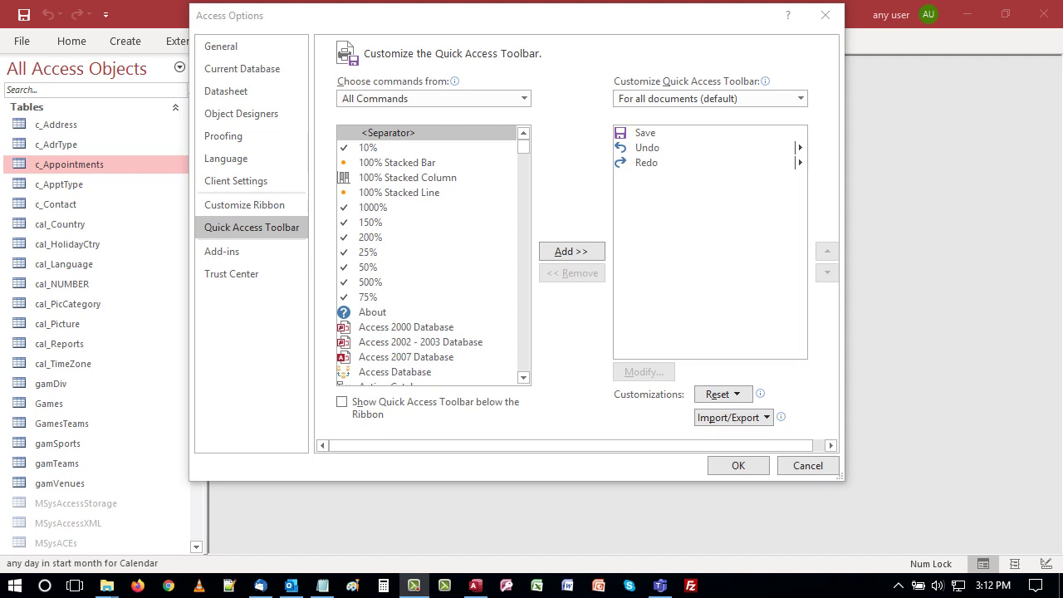
- View which documents the Quick Access Toolbar customization can apply to, keeping the default scope
click(802, 98)
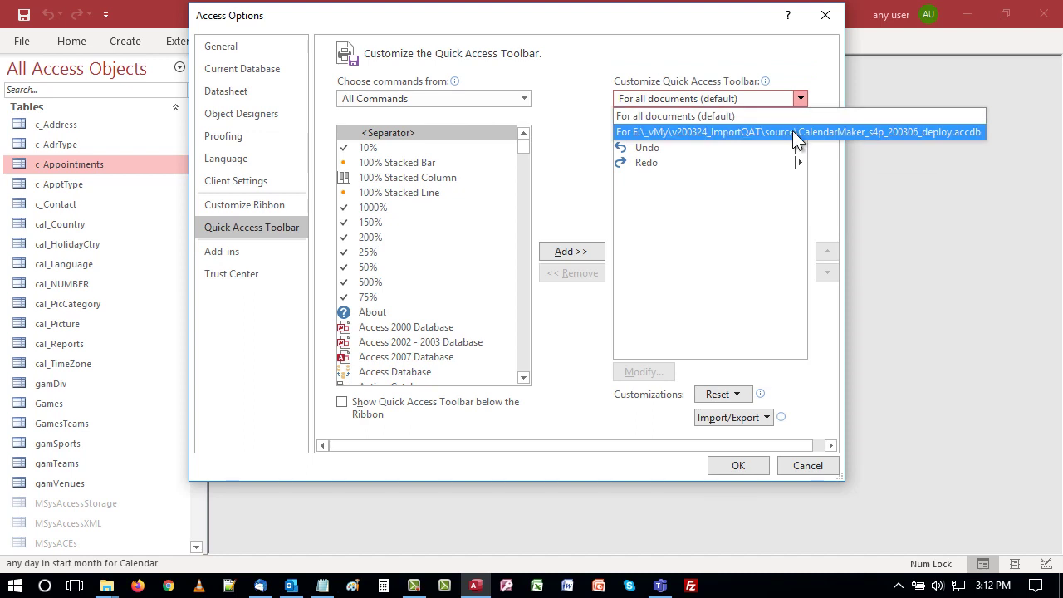
key(Escape)
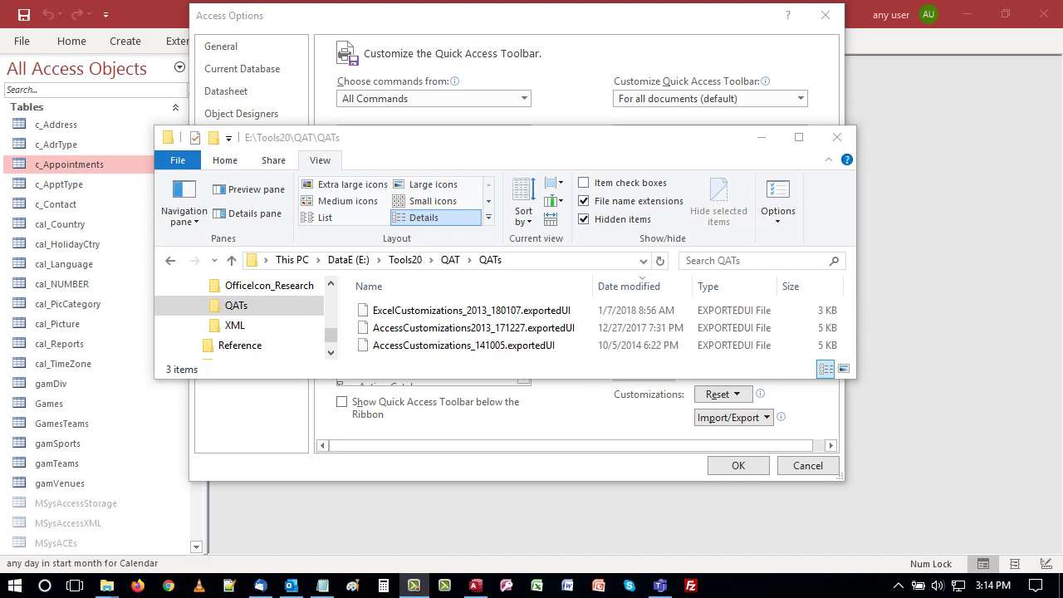
- Copy the folder path E:\Tools20\QAT\QATs from File Explorer
click(539, 261)
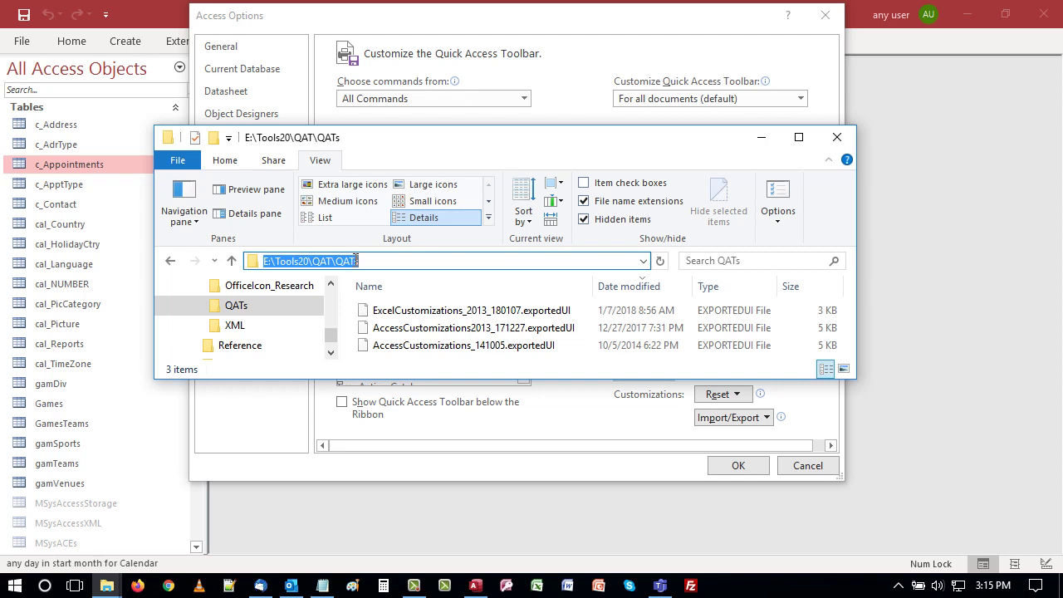
right_click(356, 261)
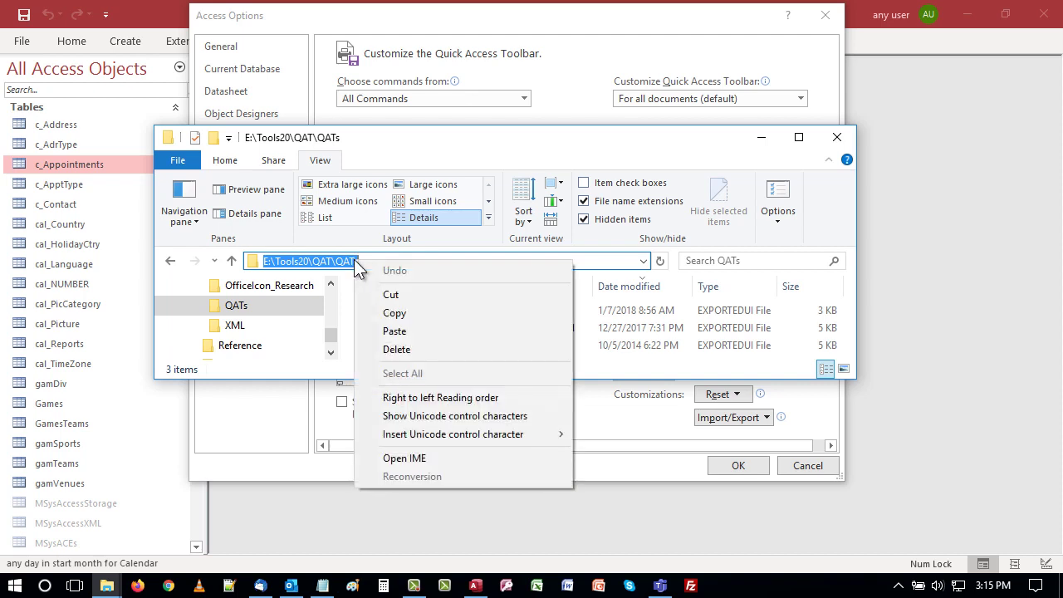
click(419, 313)
- Return to Access Options, start importing a customization file and go to the copied folder path E:\Tools20\QAT\QATs
click(760, 414)
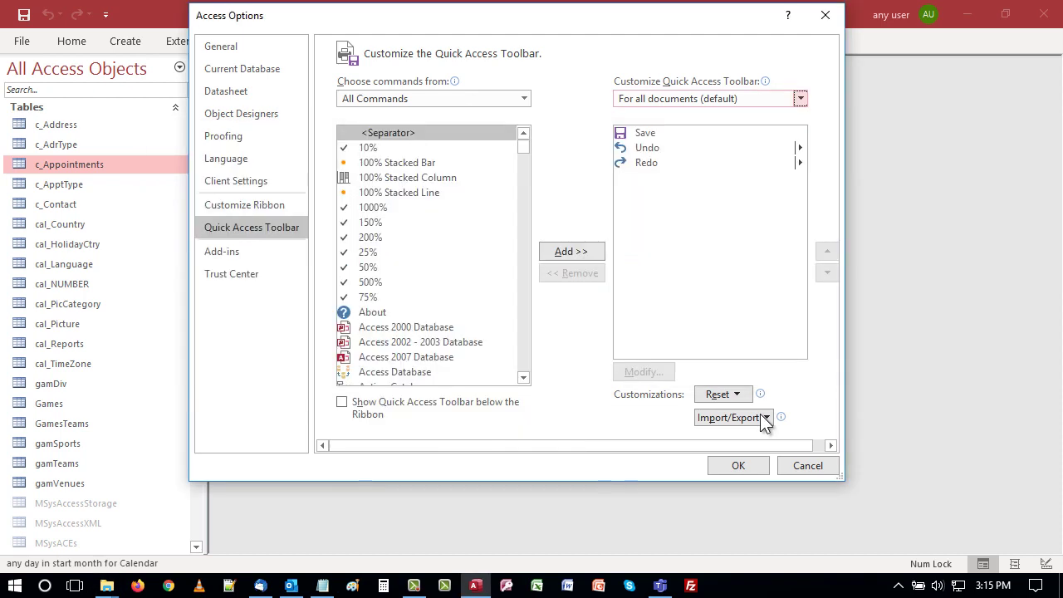
click(765, 417)
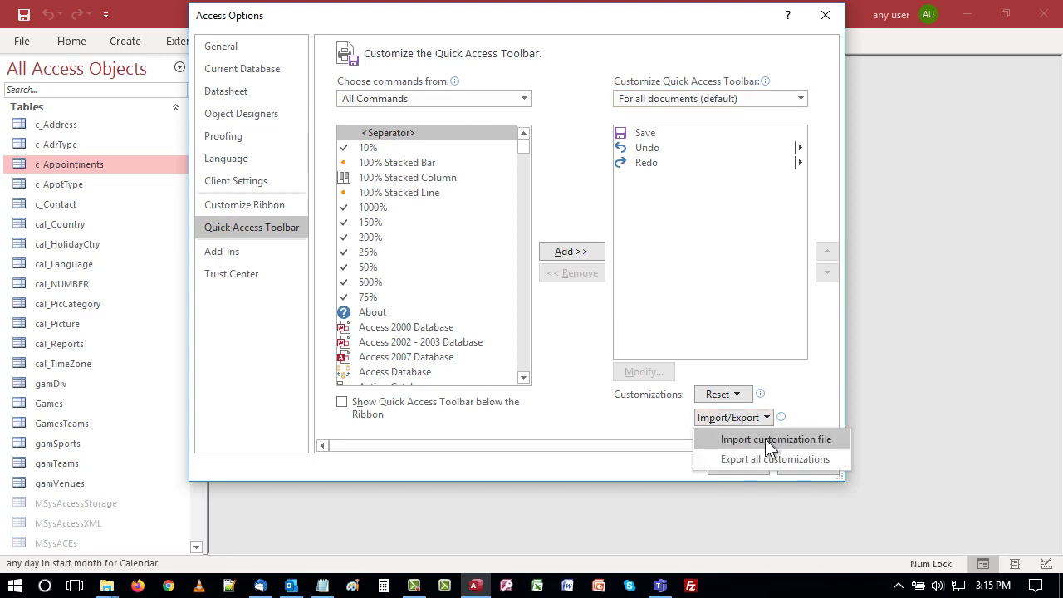
click(765, 438)
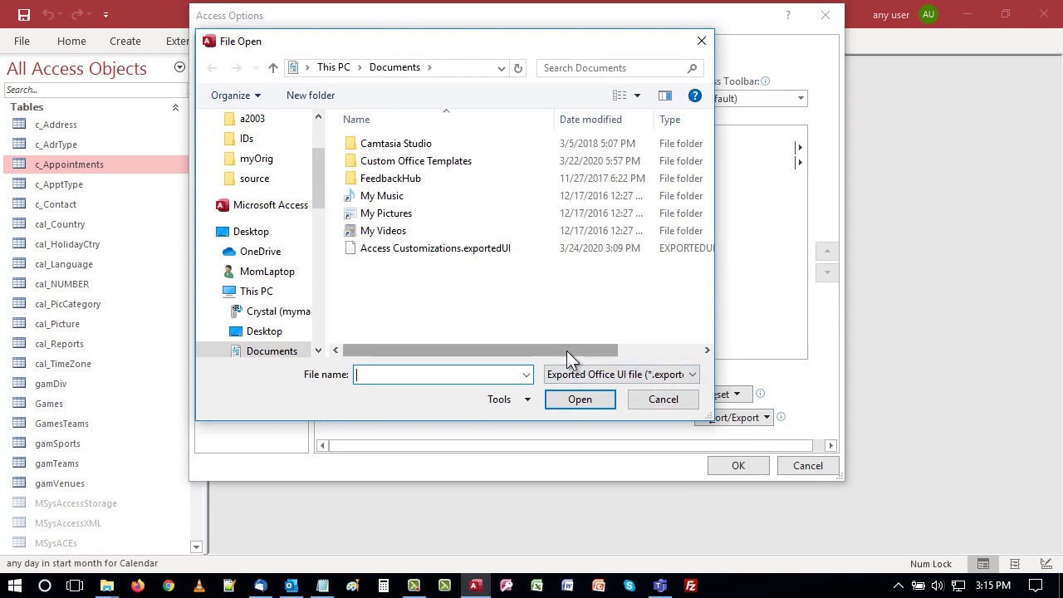
key(ctrl+v)
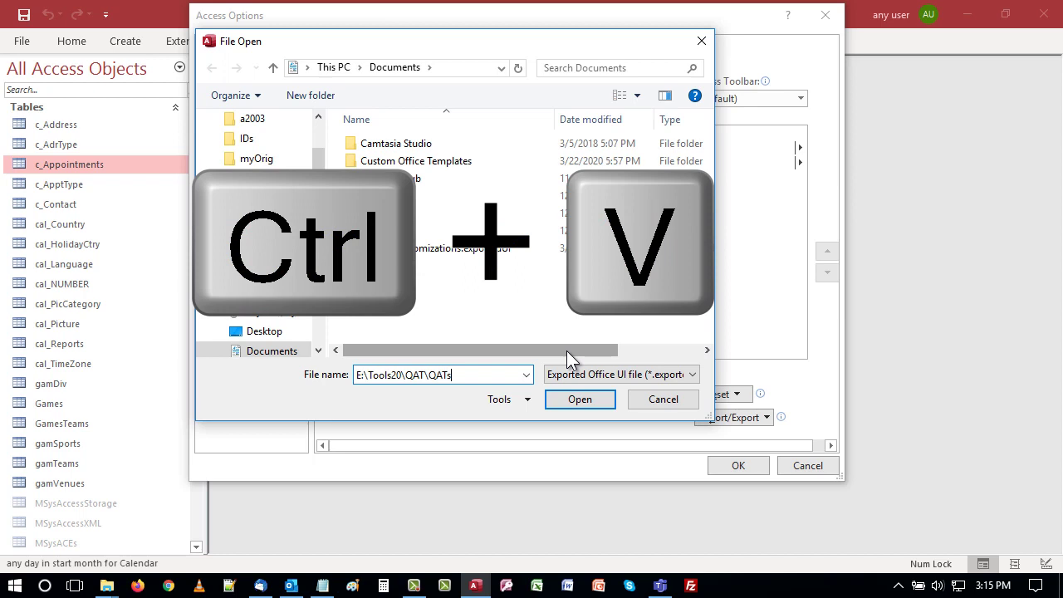
key(Return)
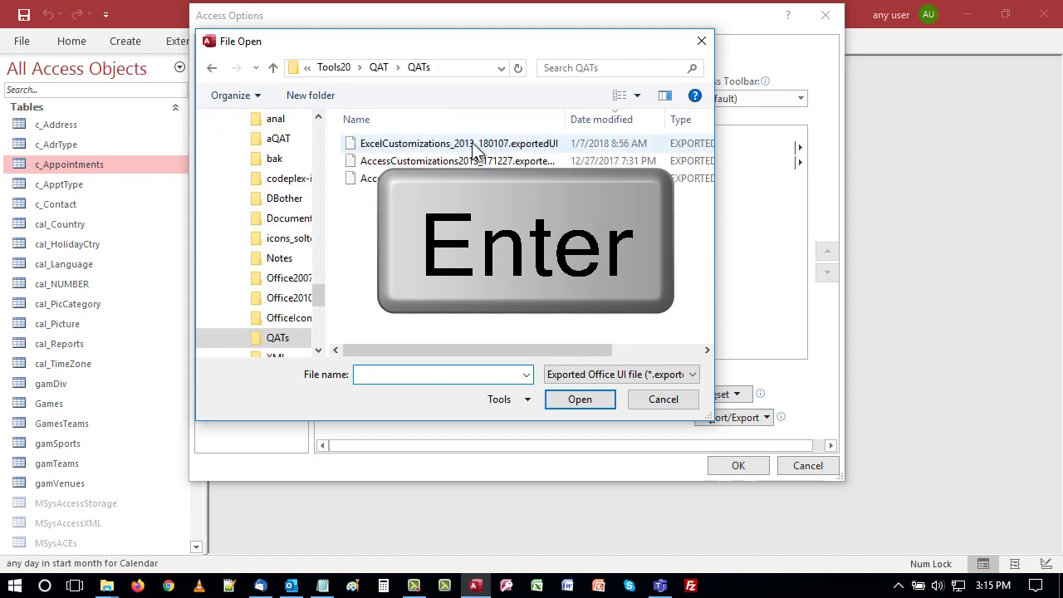
- Try to import ExcelCustomizations_2013_180107.exportedUI, agreeing to replace all existing Ribbon and Quick Access Toolbar customizations
click(472, 143)
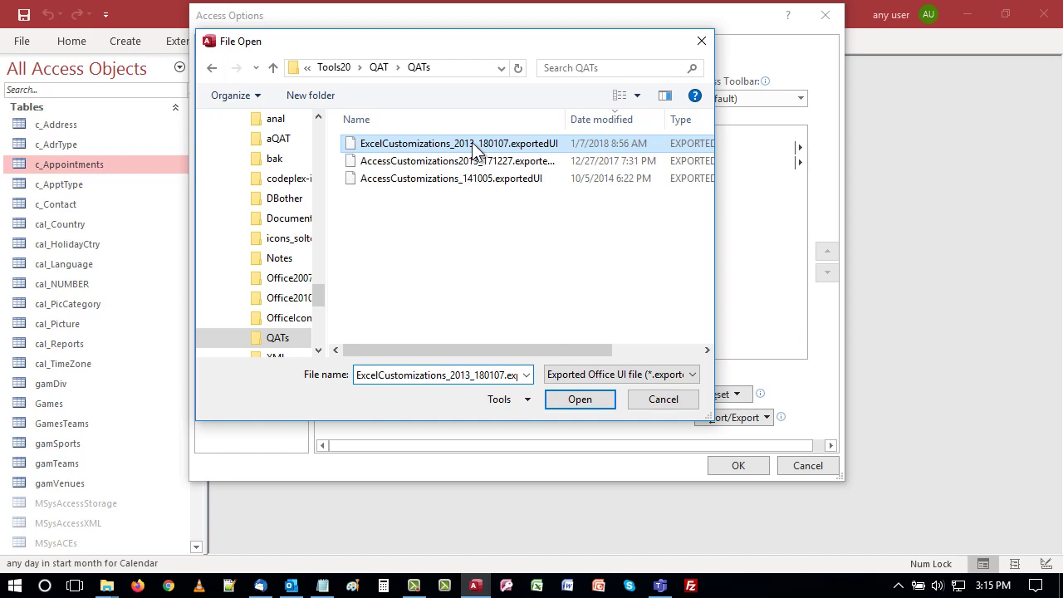
click(585, 400)
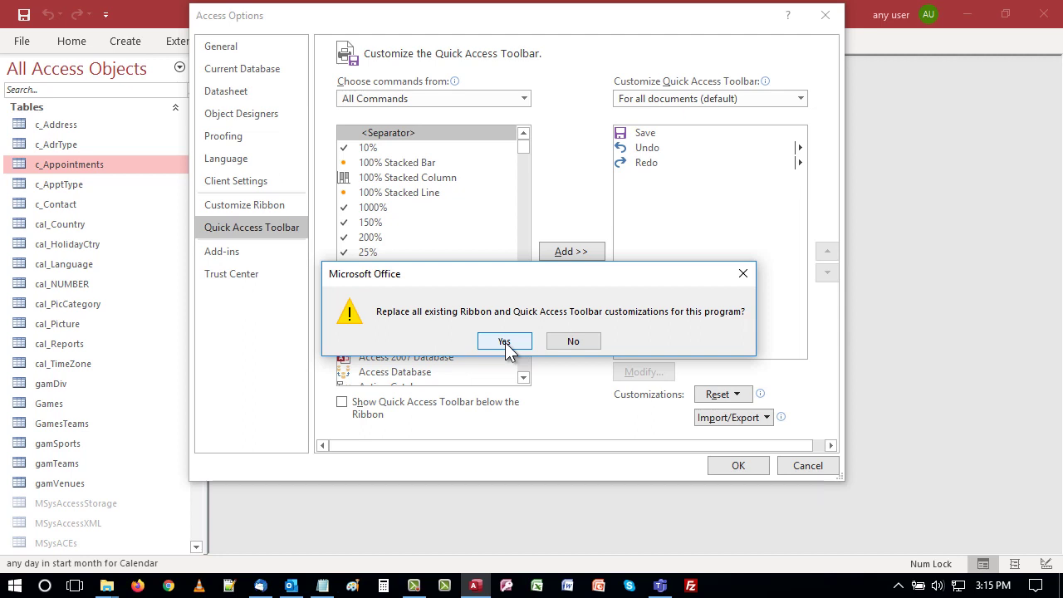
click(504, 342)
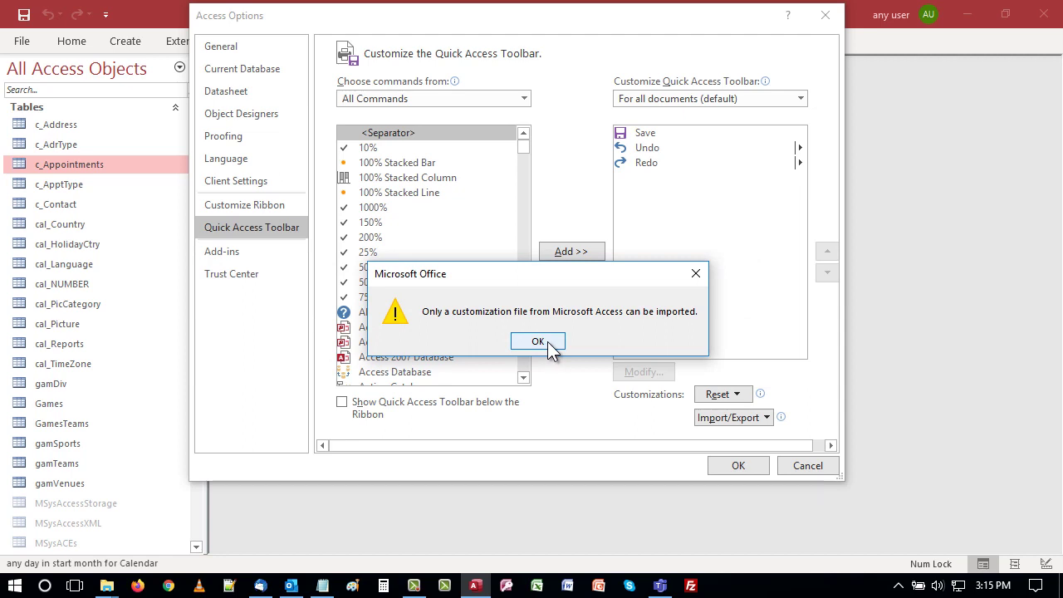
click(538, 341)
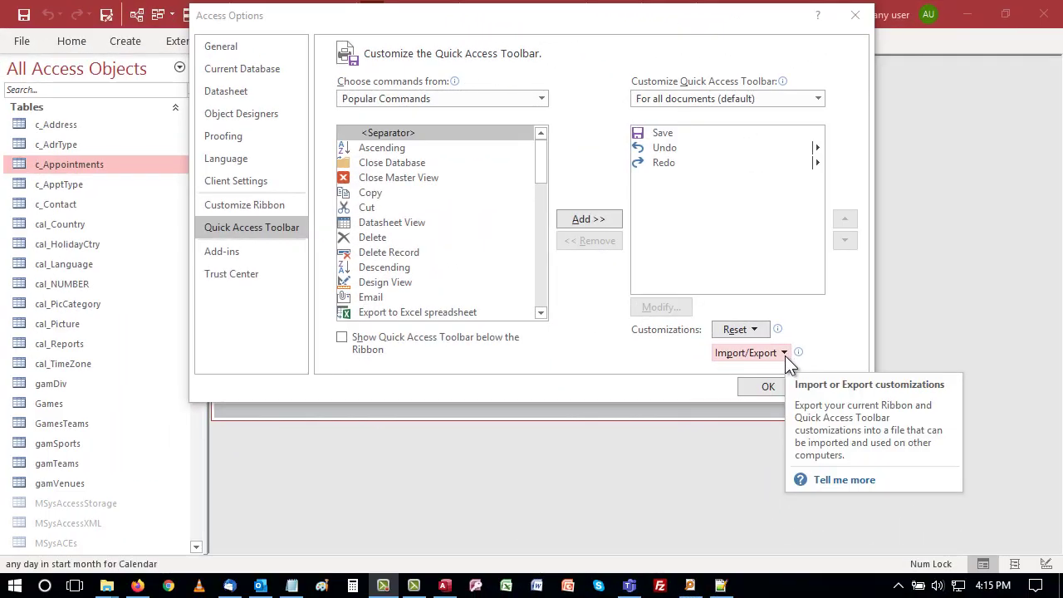
- Import the AccessCustomizations2013_171227 customization file, agreeing to replace all existing Ribbon and Quick Access Toolbar customizations
click(784, 355)
click(782, 373)
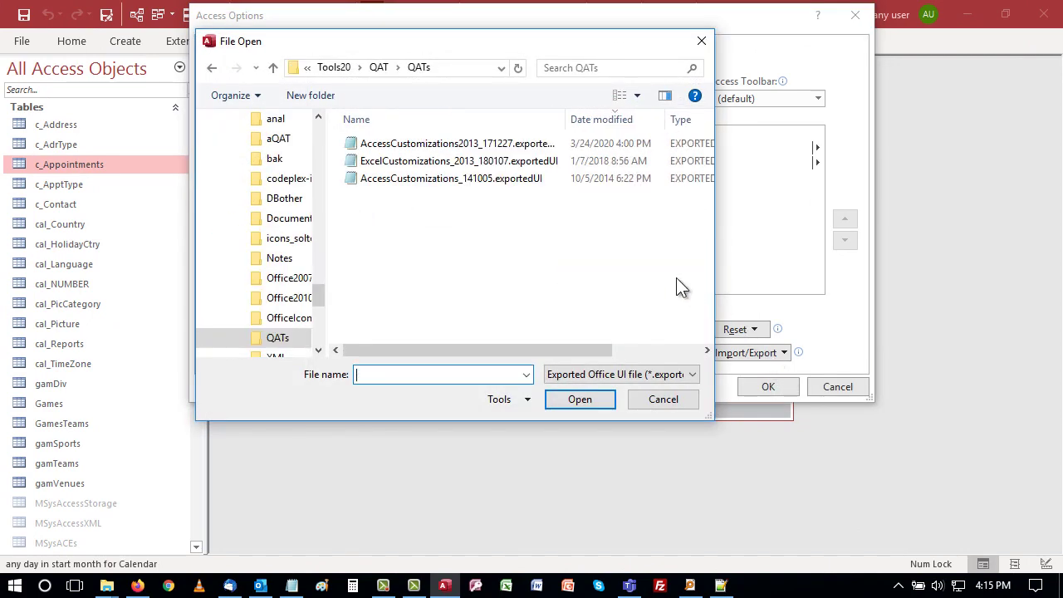
click(452, 143)
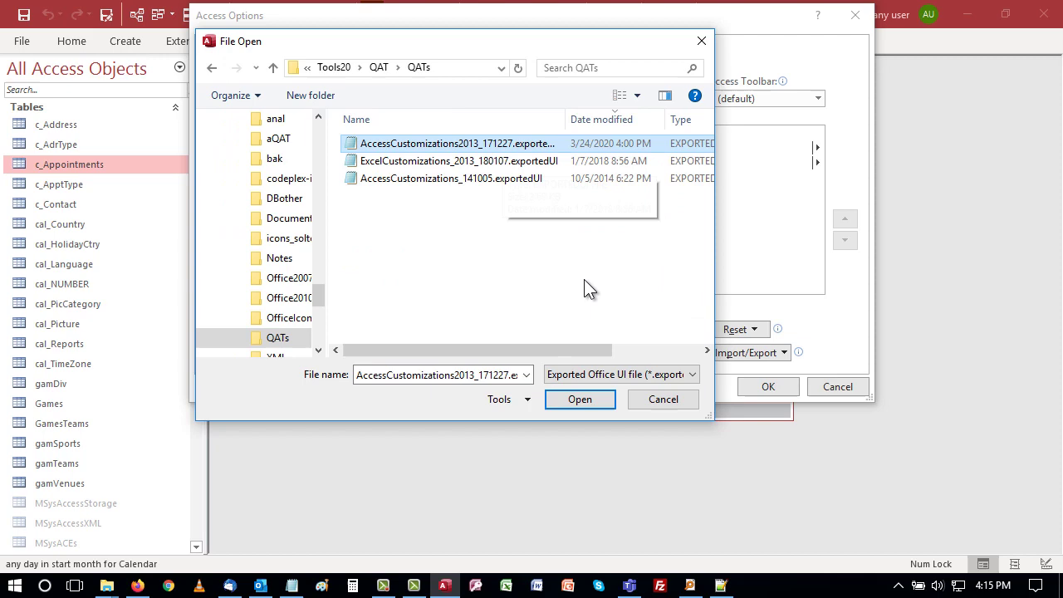
click(589, 399)
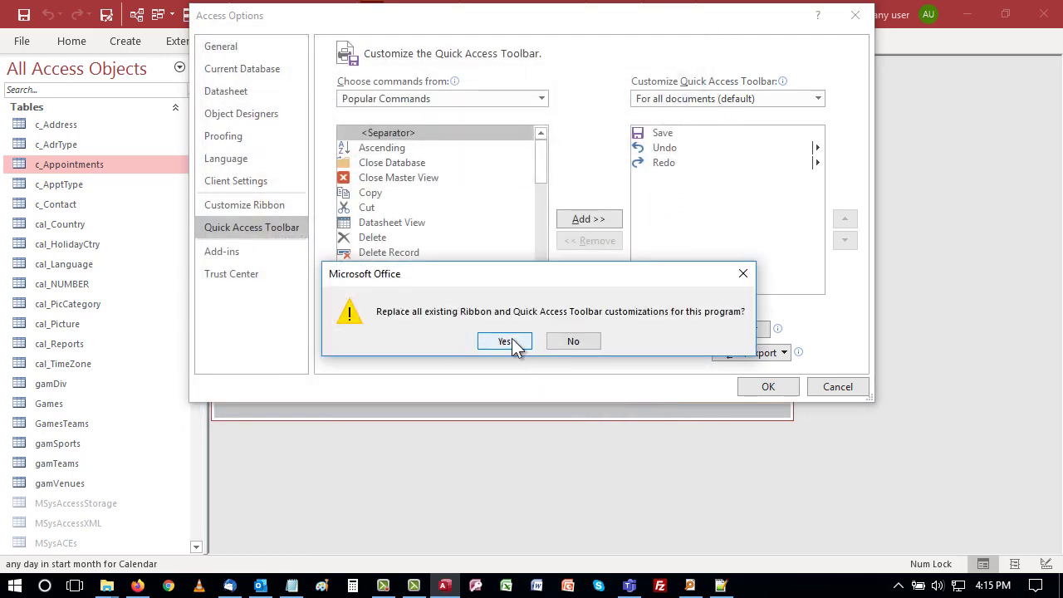
click(506, 341)
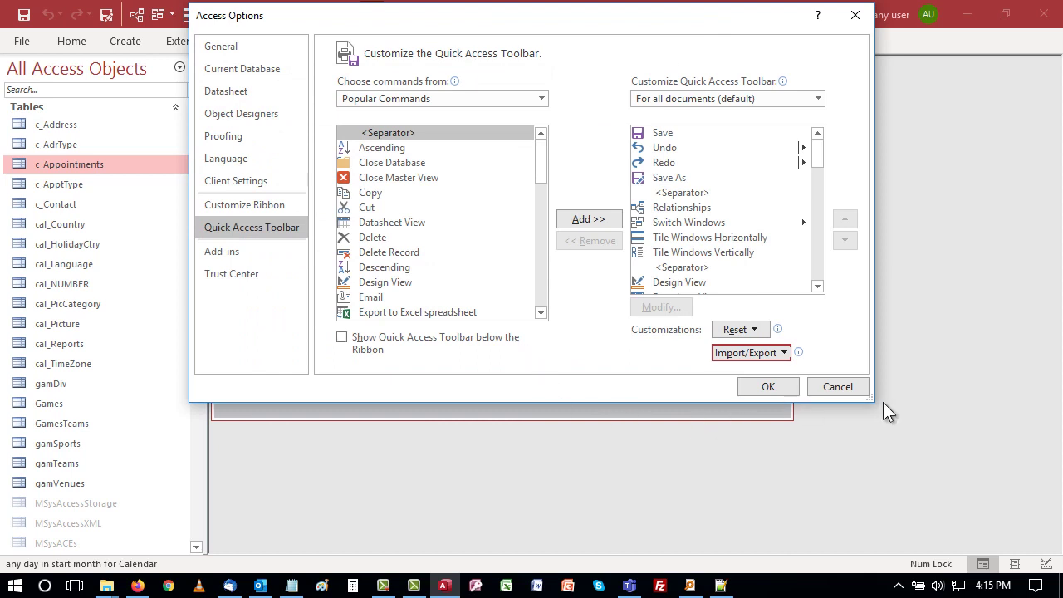
- Enlarge the options window to review the whole list of imported toolbar commands, and apply the customizations
drag(883, 402, 841, 552)
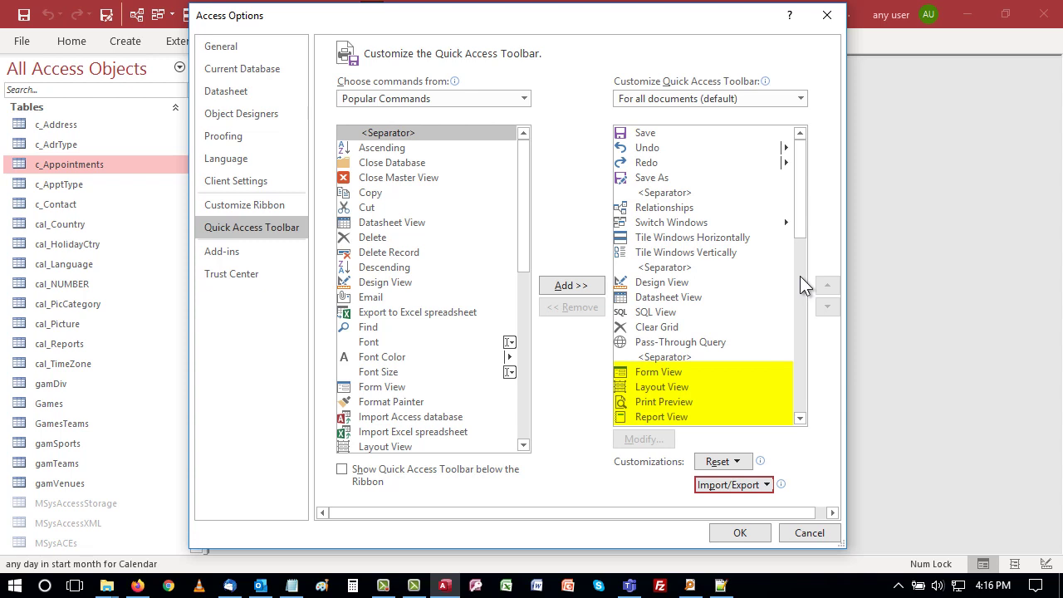
click(803, 347)
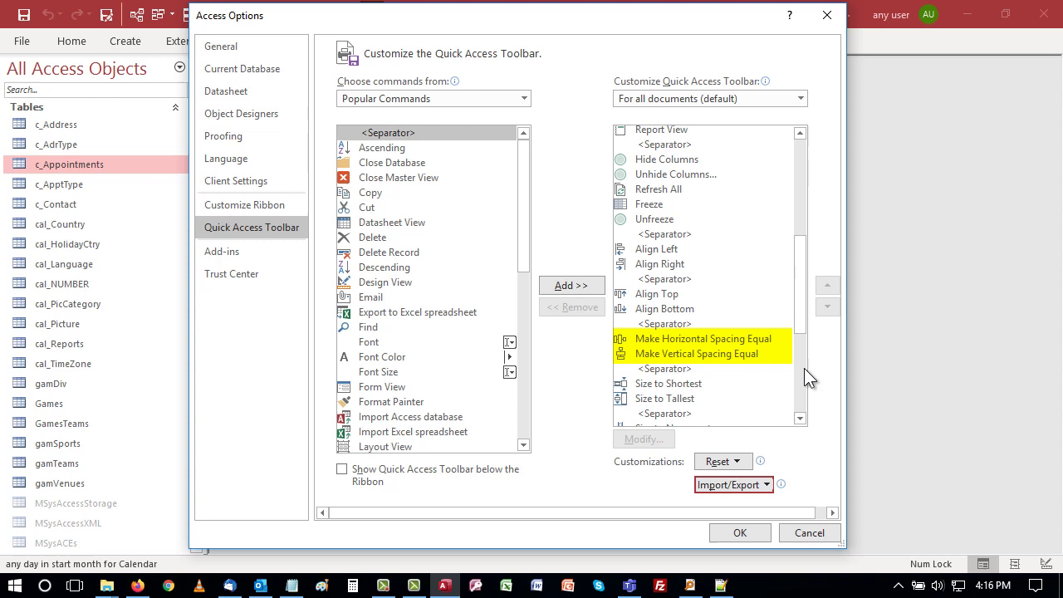
click(803, 369)
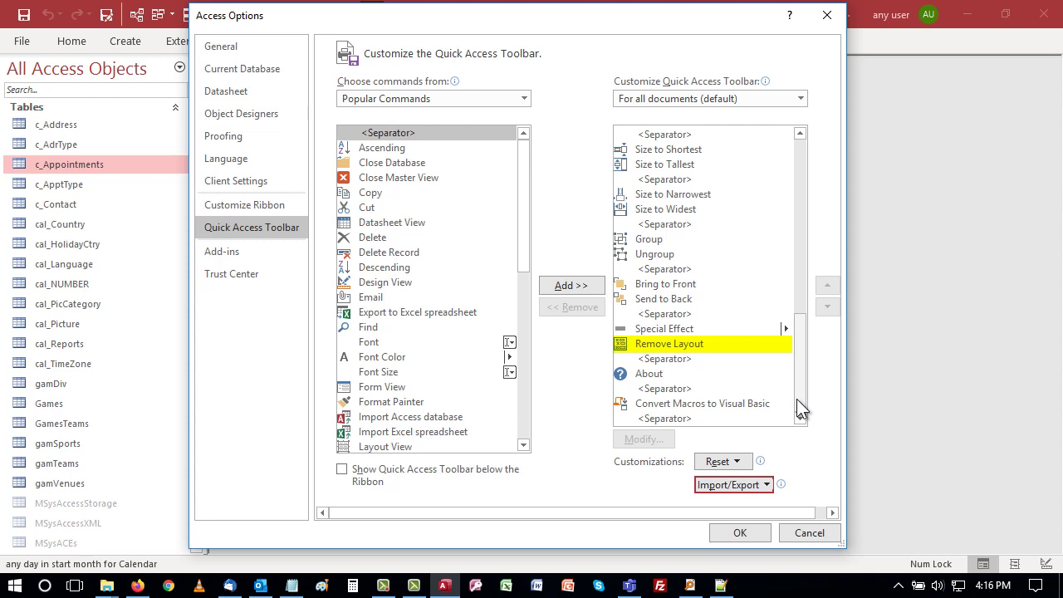
key(Down)
key(Down)
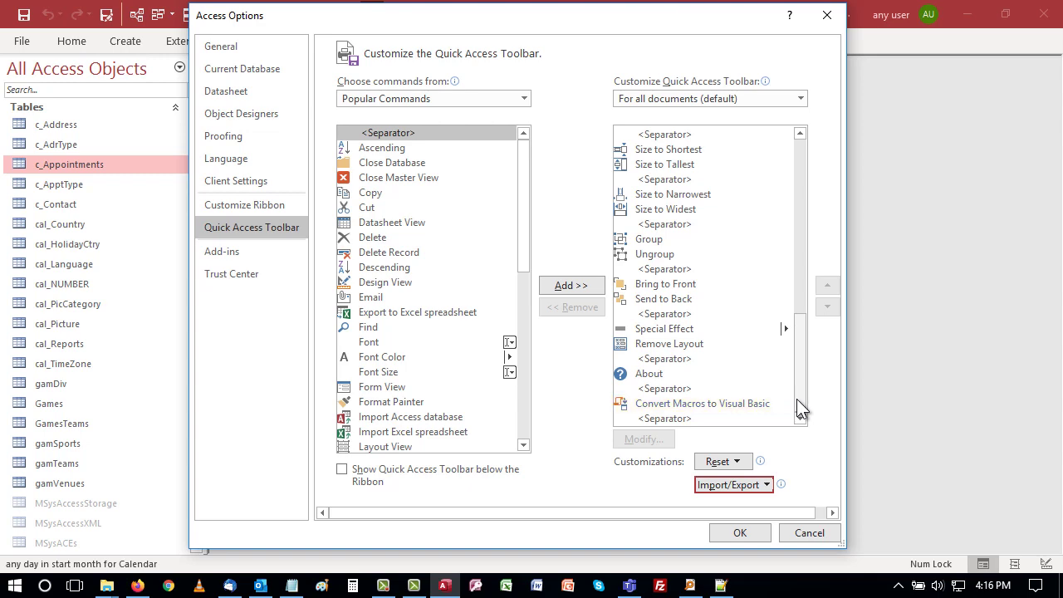
click(727, 530)
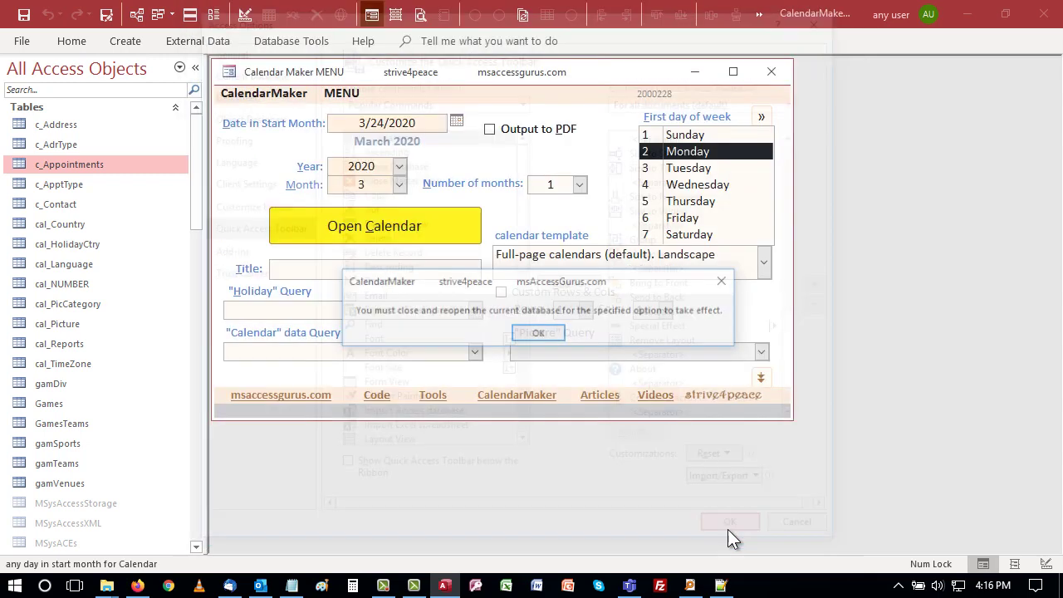
click(537, 333)
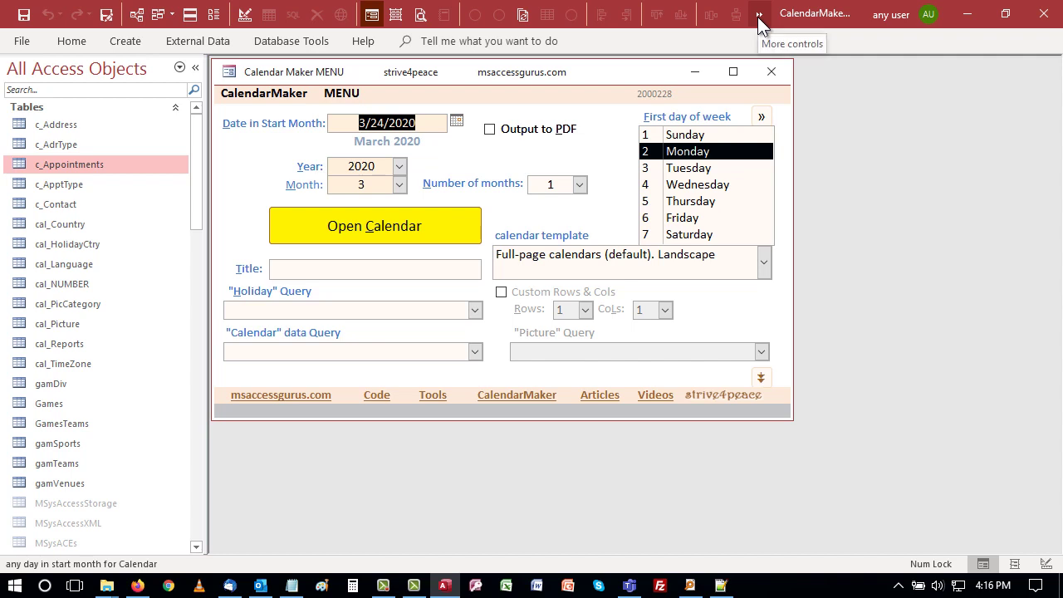
- Reveal the toolbar commands that do not fit and set the Quick Access Toolbar to show below the Ribbon
click(758, 17)
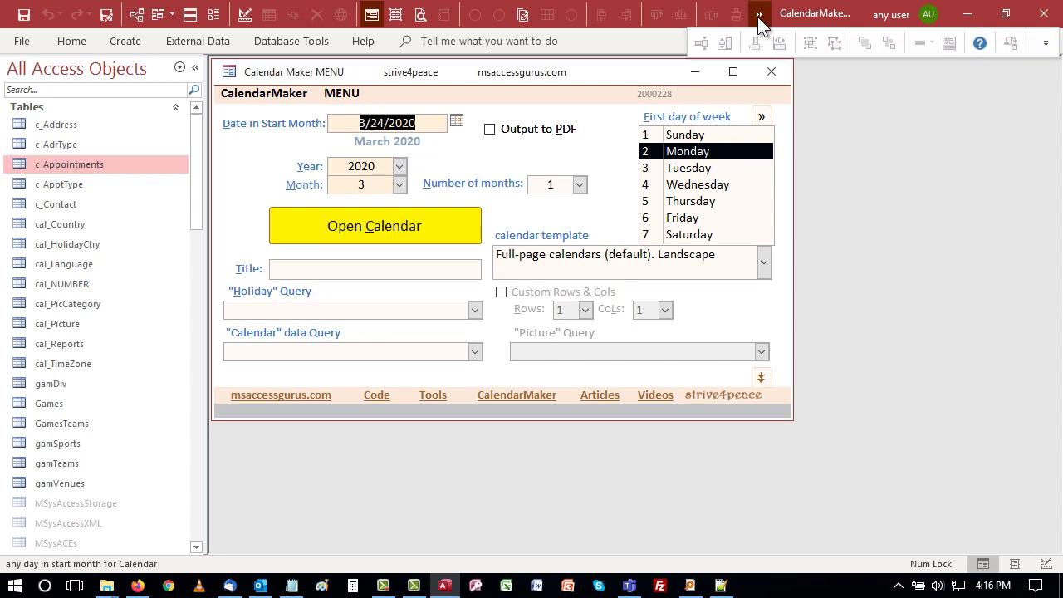
click(1047, 47)
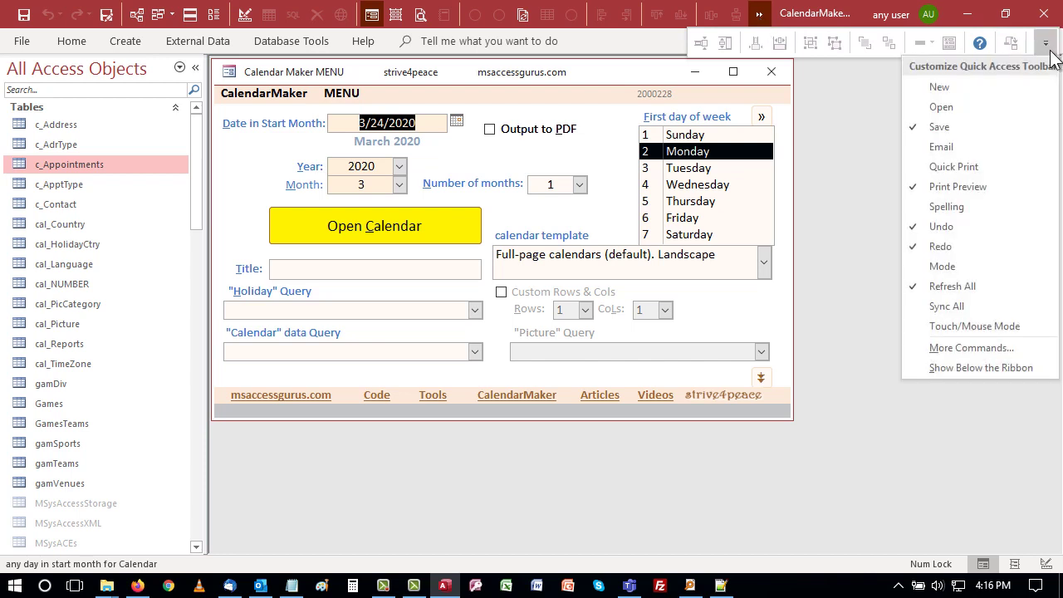
click(978, 368)
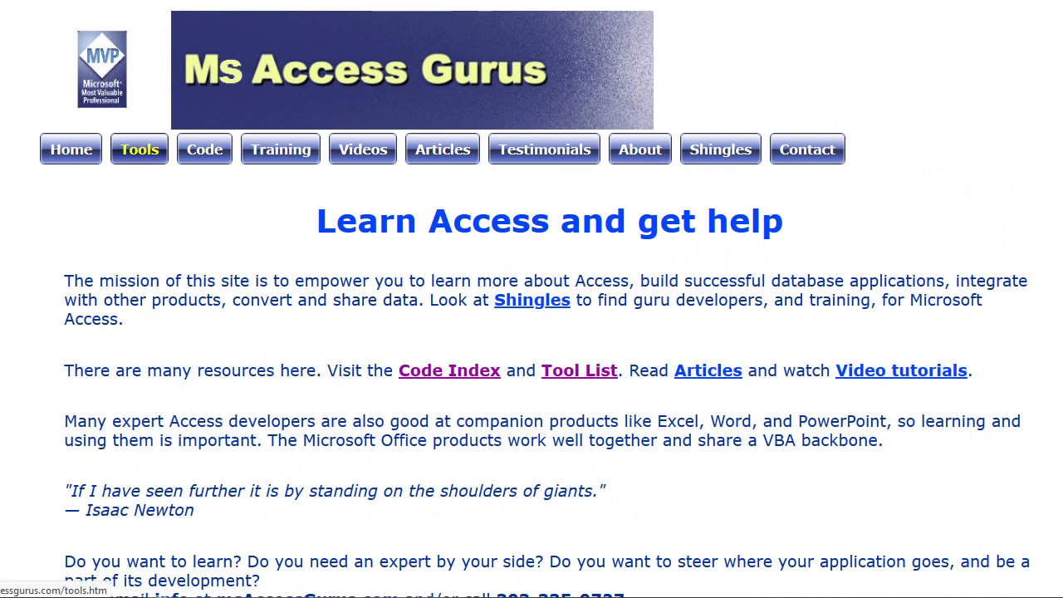
- On the Ms Access Gurus website, find the Import and Export QAT customization files page among the tools and read it to the end
click(139, 150)
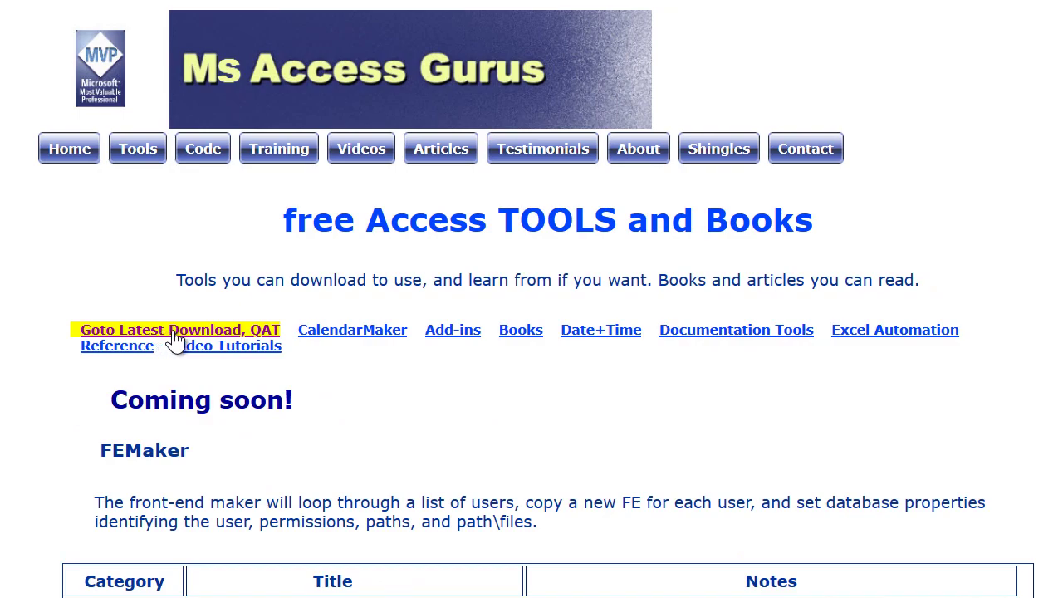
click(175, 334)
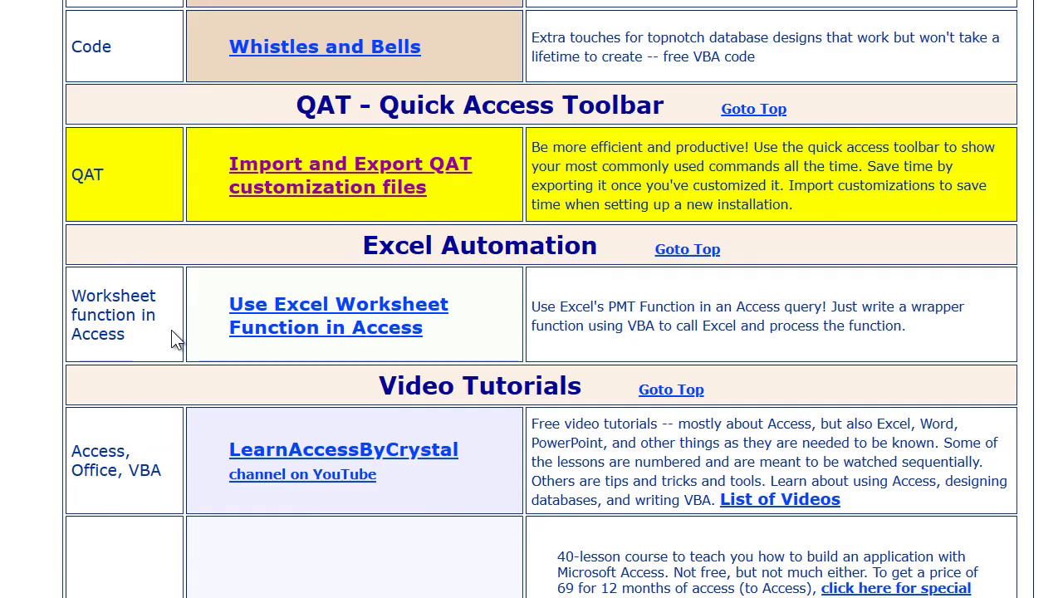
click(440, 175)
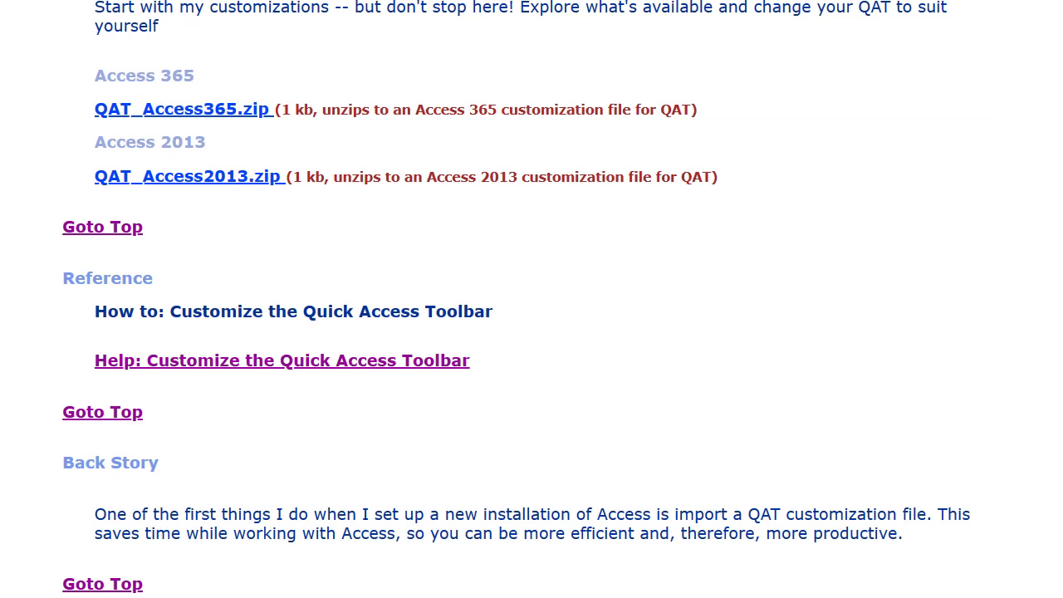
scroll(531, 299, down, 6)
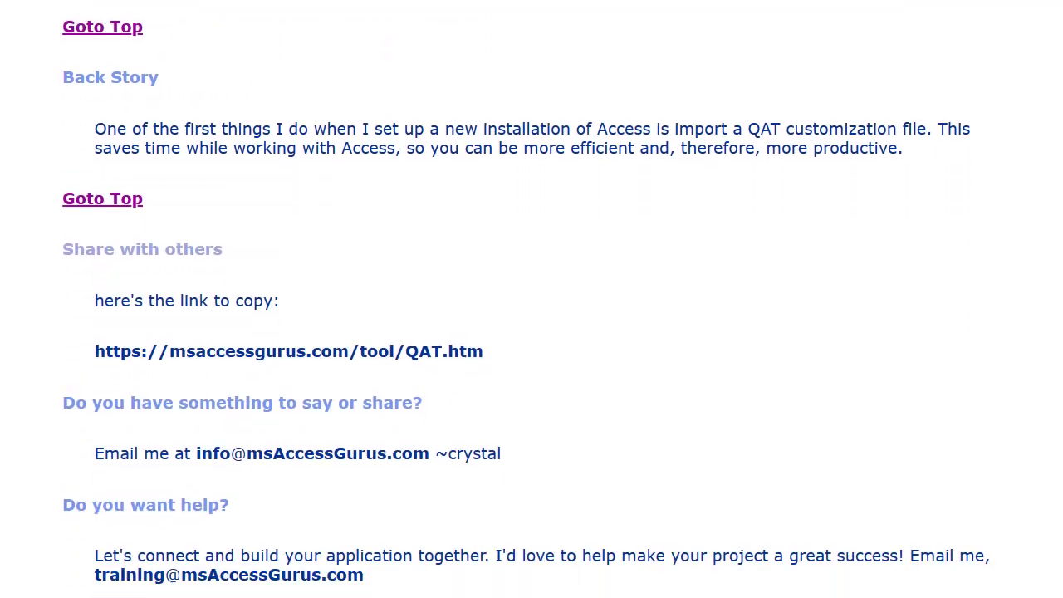
scroll(531, 299, down, 2)
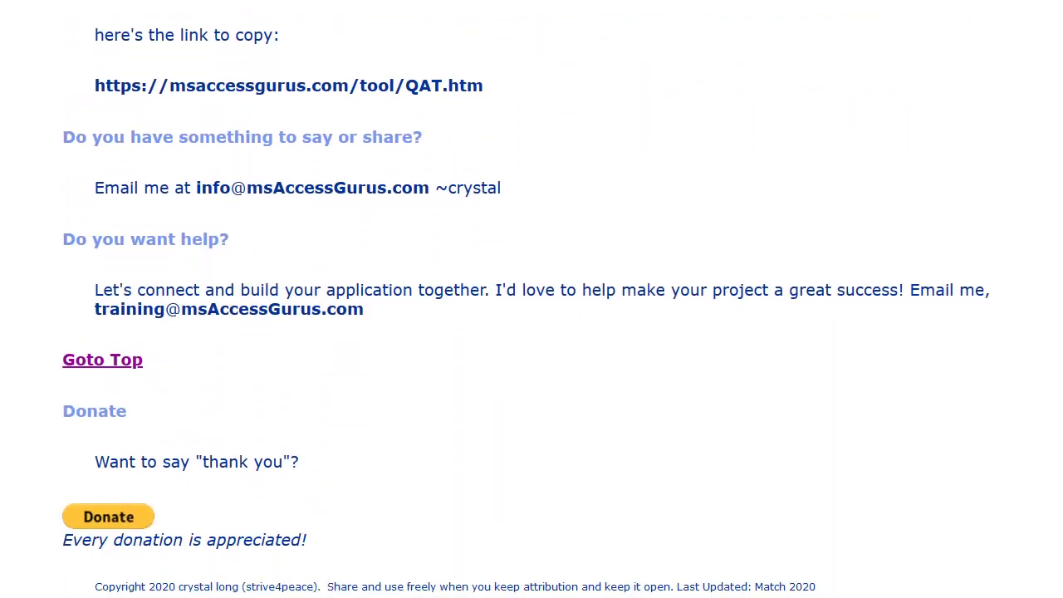